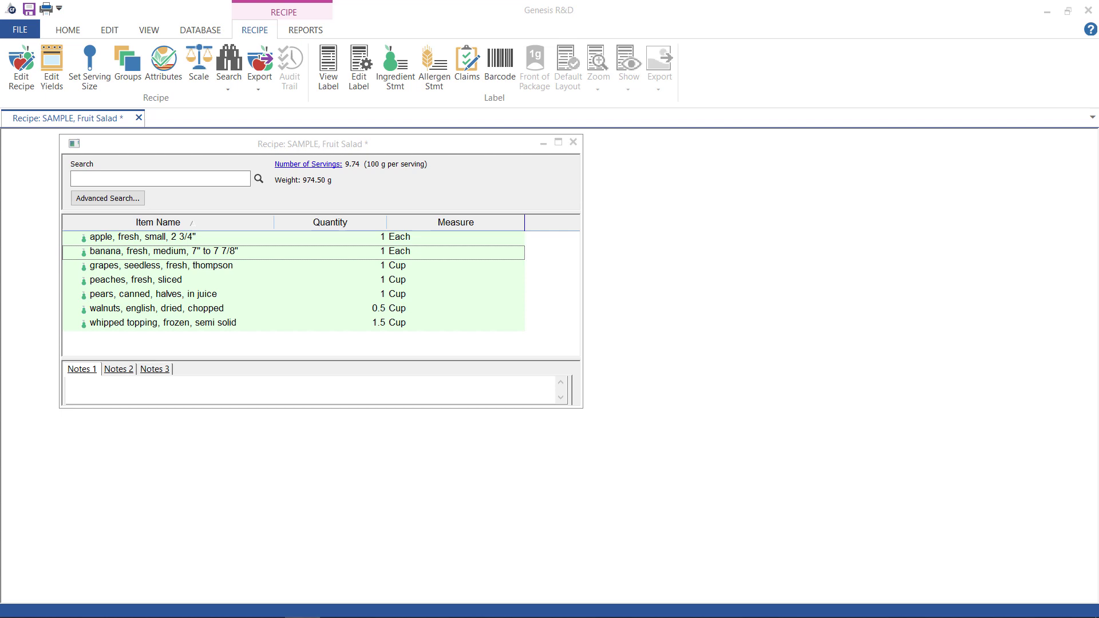
Step: Display the SAMPLE, Fruit Salad nutrition label and bring up its Label Settings dialog
left_click(331, 84)
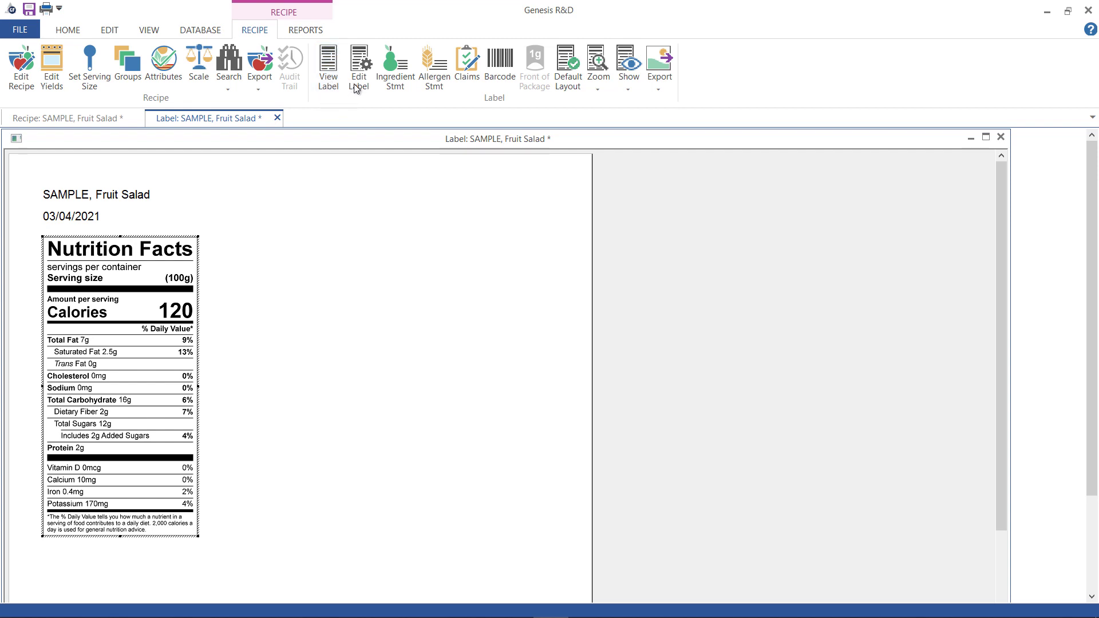
right_click(159, 295)
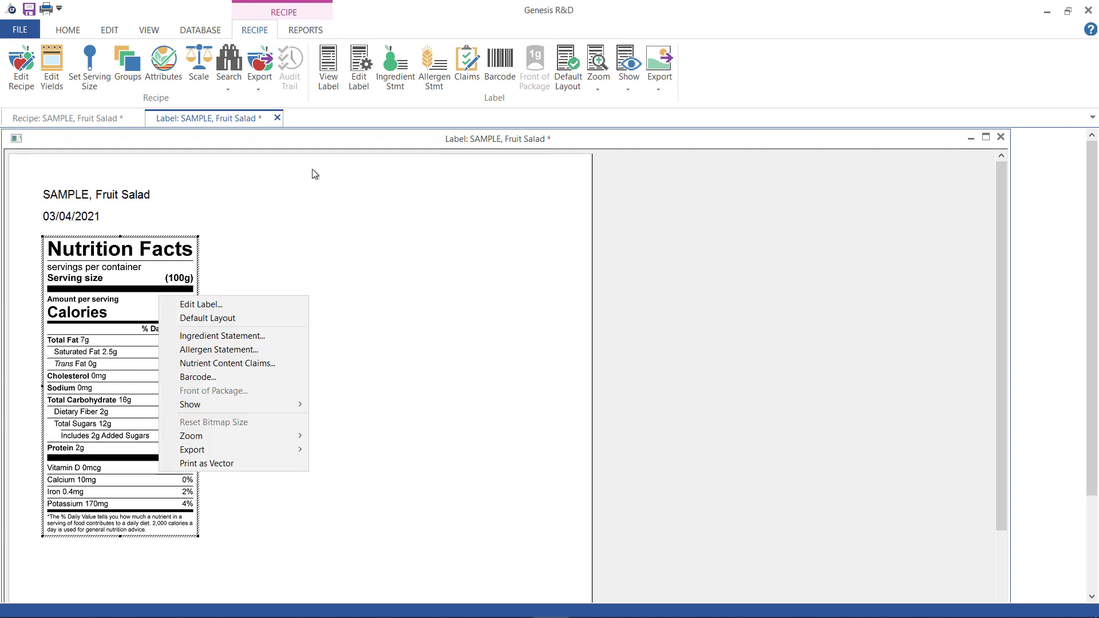
left_click(359, 83)
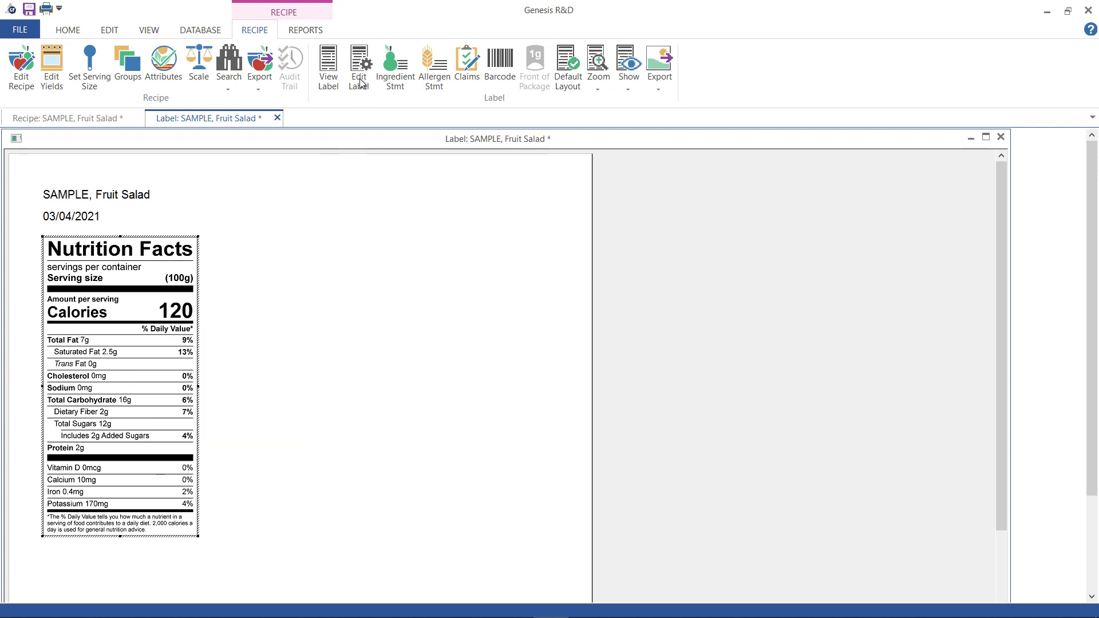
Step: Switch the labelling authority to Canada with a 1 cup / 1 tasse serving size
left_click(360, 83)
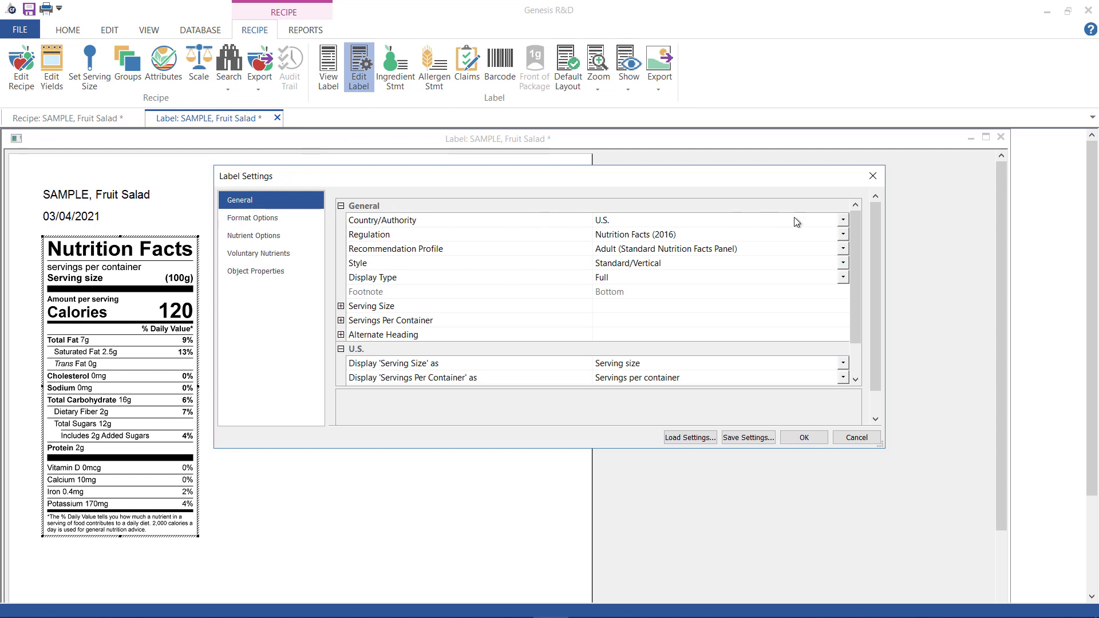
left_click(843, 222)
left_click(735, 248)
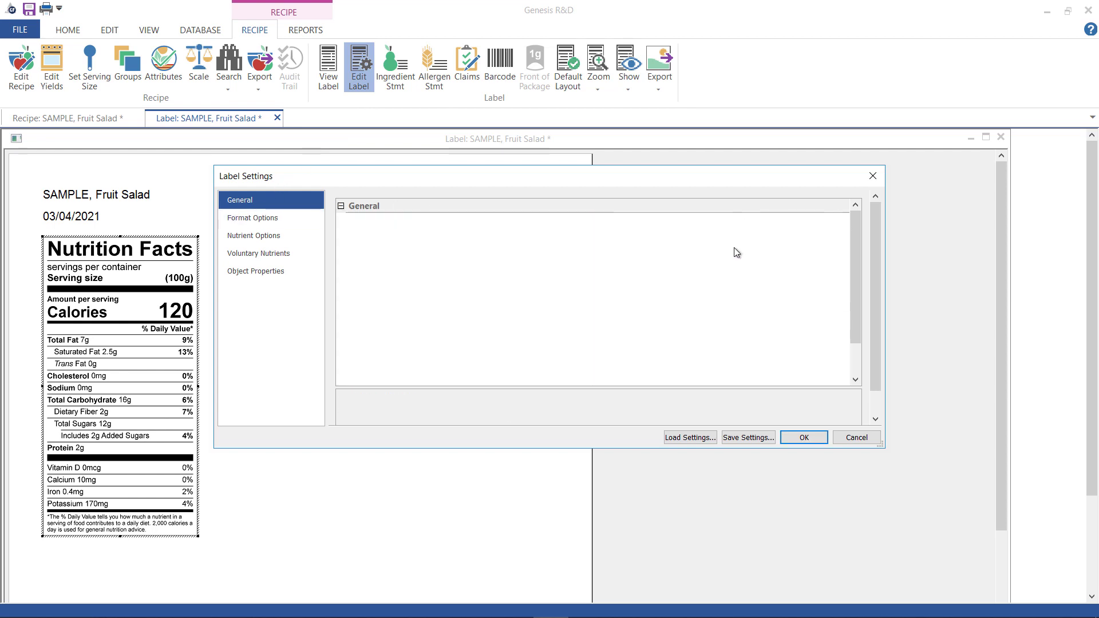
left_click(341, 306)
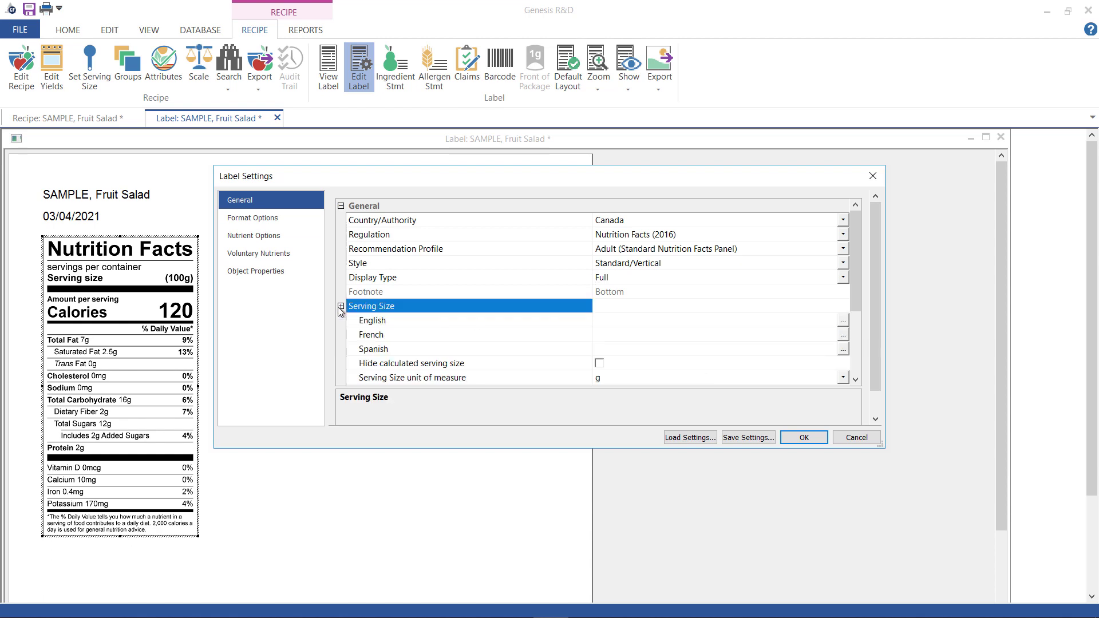
left_click(604, 319)
type("1 cup")
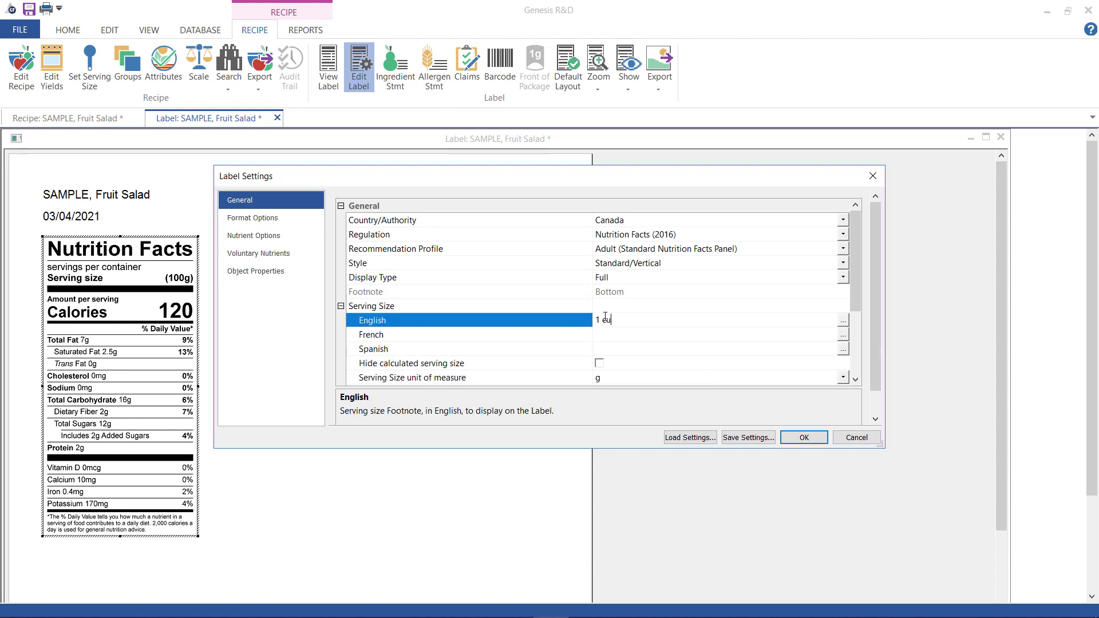
left_click(609, 337)
type("1 tasse")
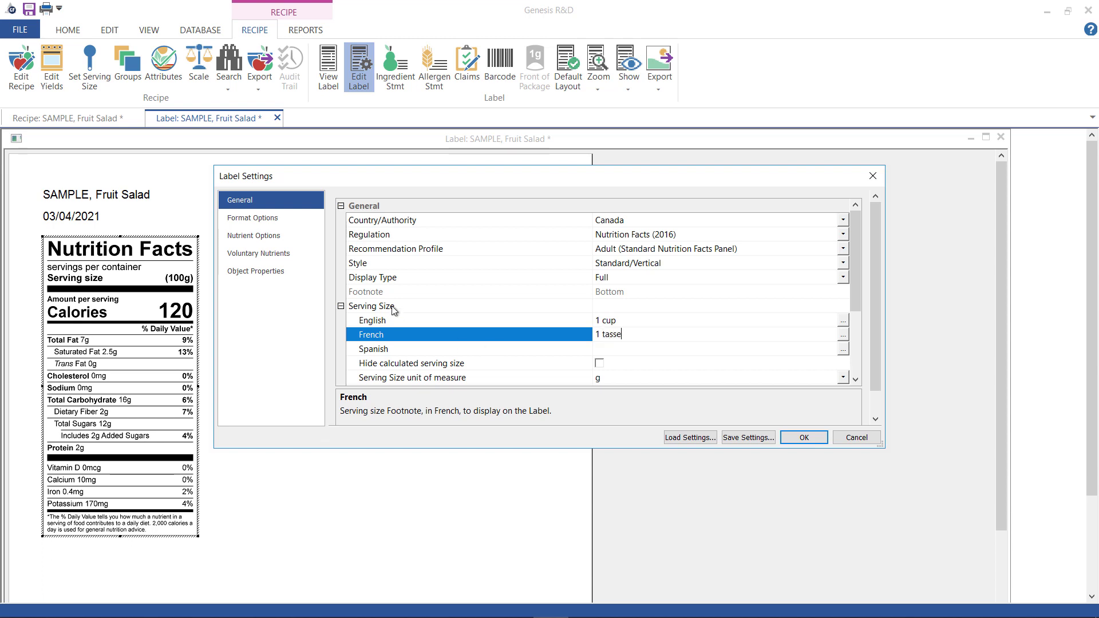
Step: Set 8 servings per container in English and French and apply the label settings
left_click(341, 306)
left_click(341, 320)
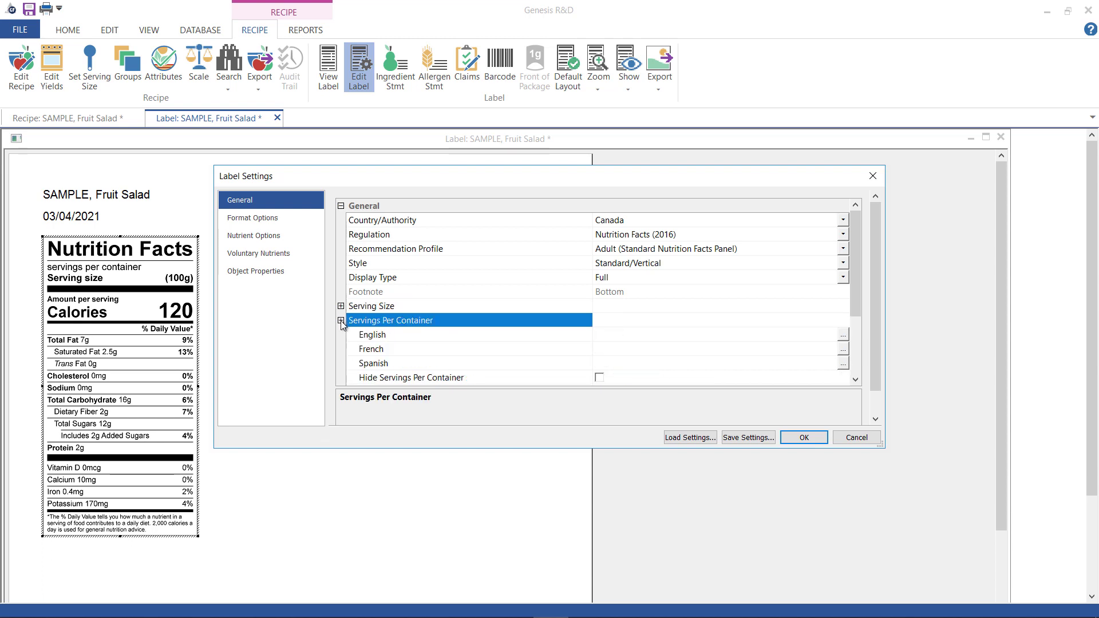
left_click(612, 347)
left_click(623, 336)
type("8")
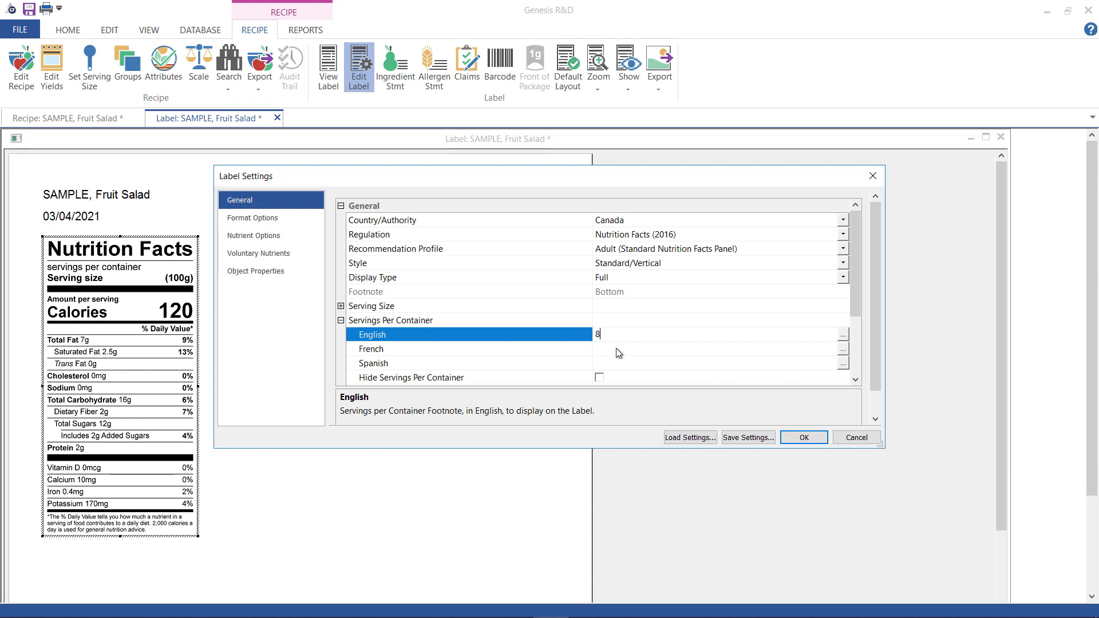
left_click(617, 349)
type("8")
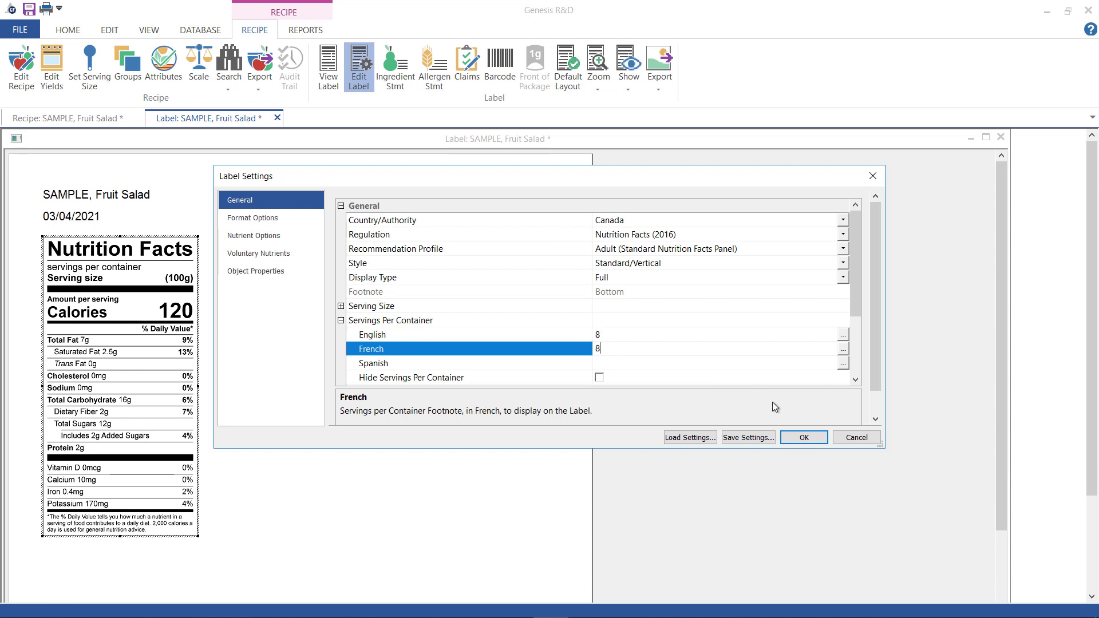
left_click(804, 438)
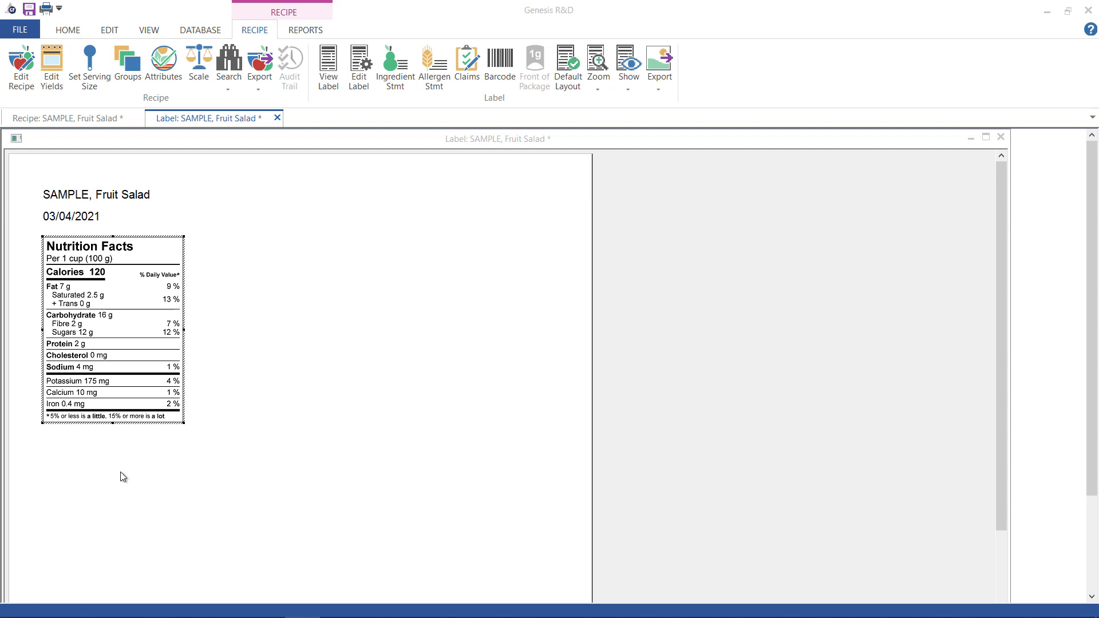
Step: Tick Show Bilingual in the Fruit Salad label's Format Options
left_click(358, 84)
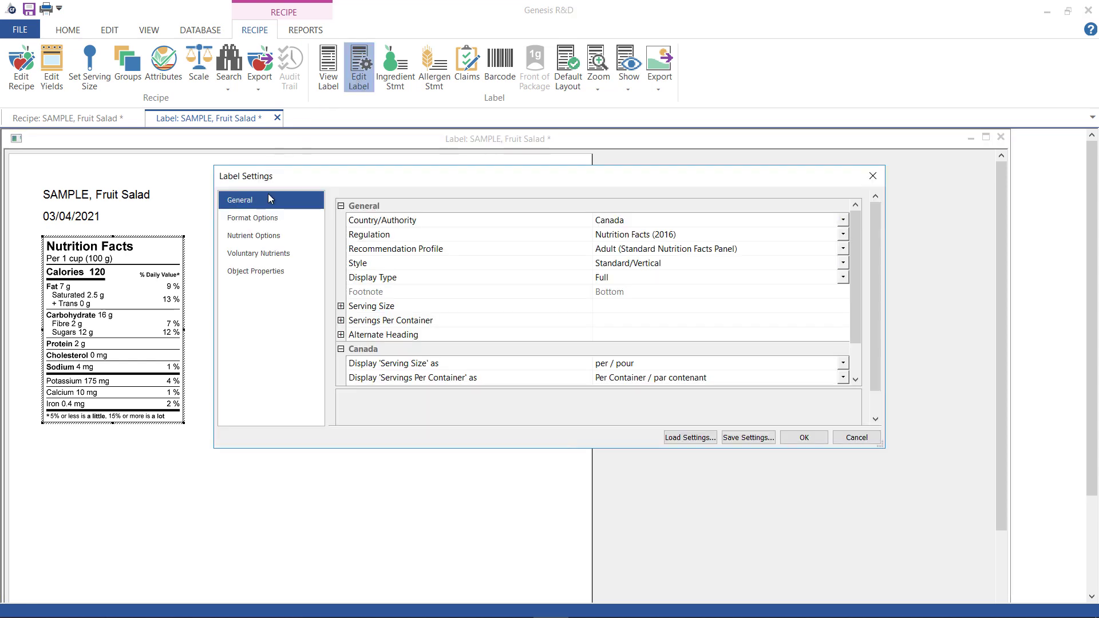
left_click(267, 221)
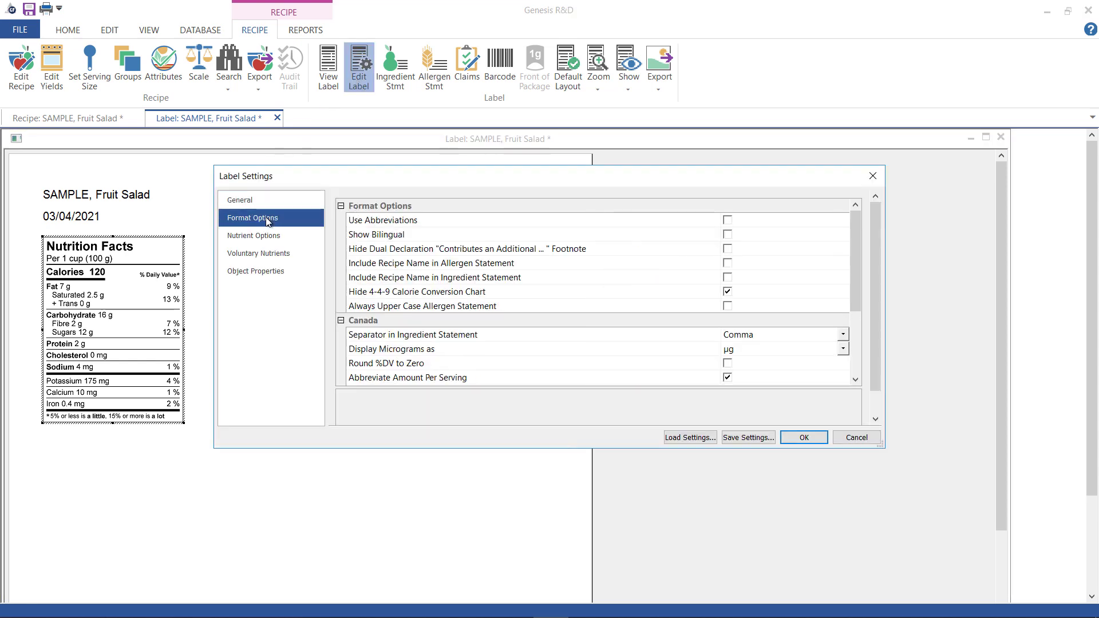
left_click(727, 234)
Step: Apply the bilingual option so the panel shows Valeur nutritive alongside English
left_click(804, 441)
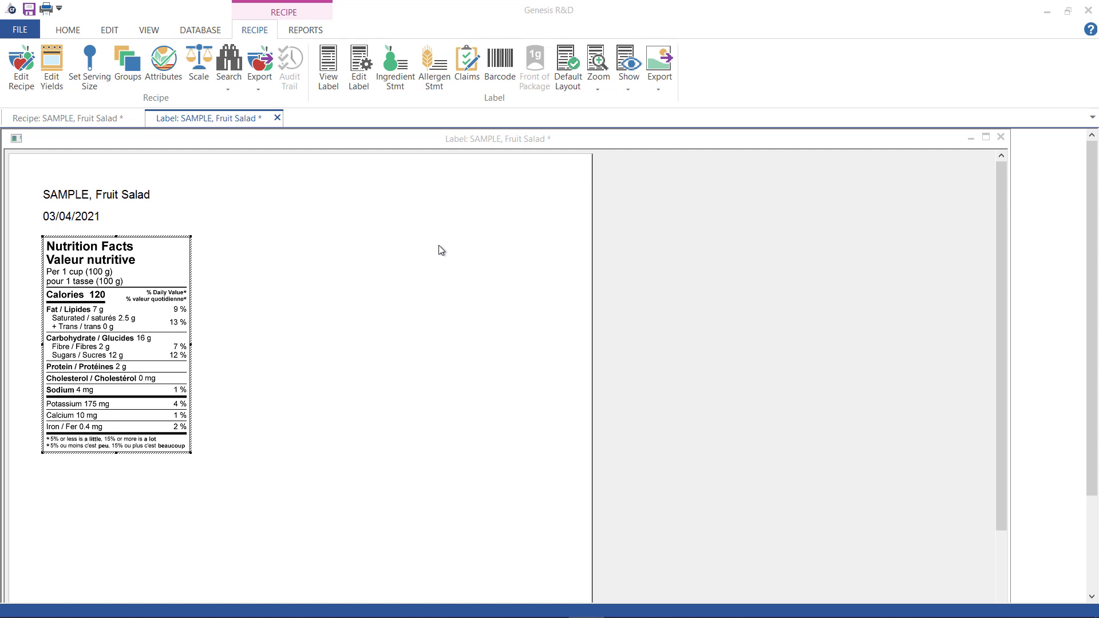
Step: Set the Fruit Salad label style to Standard/Narrow in General settings and apply it
left_click(365, 83)
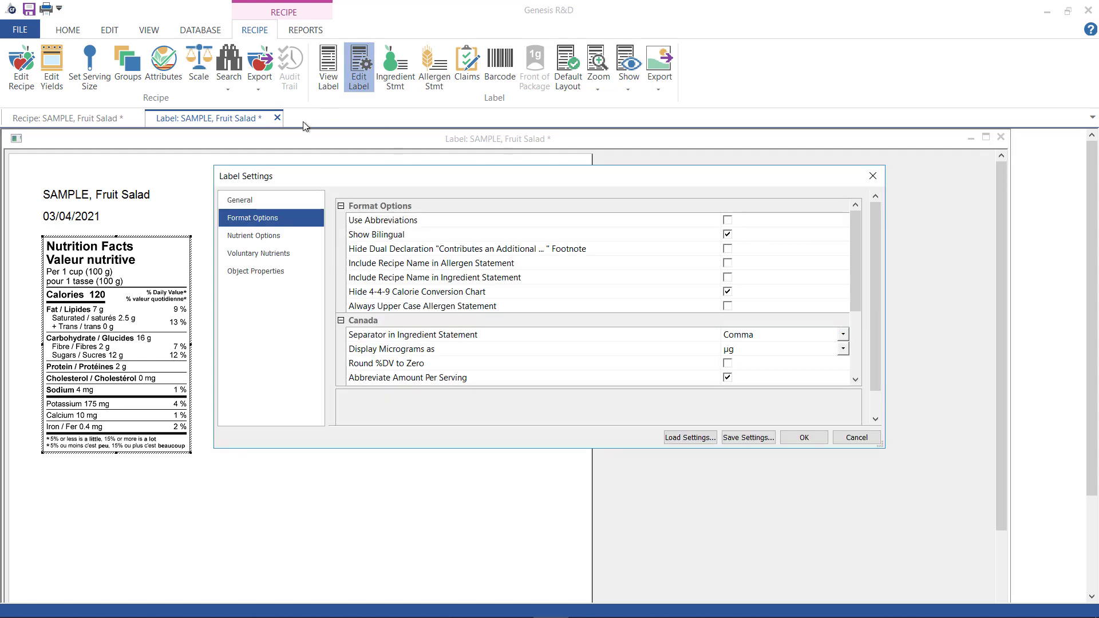
left_click(247, 202)
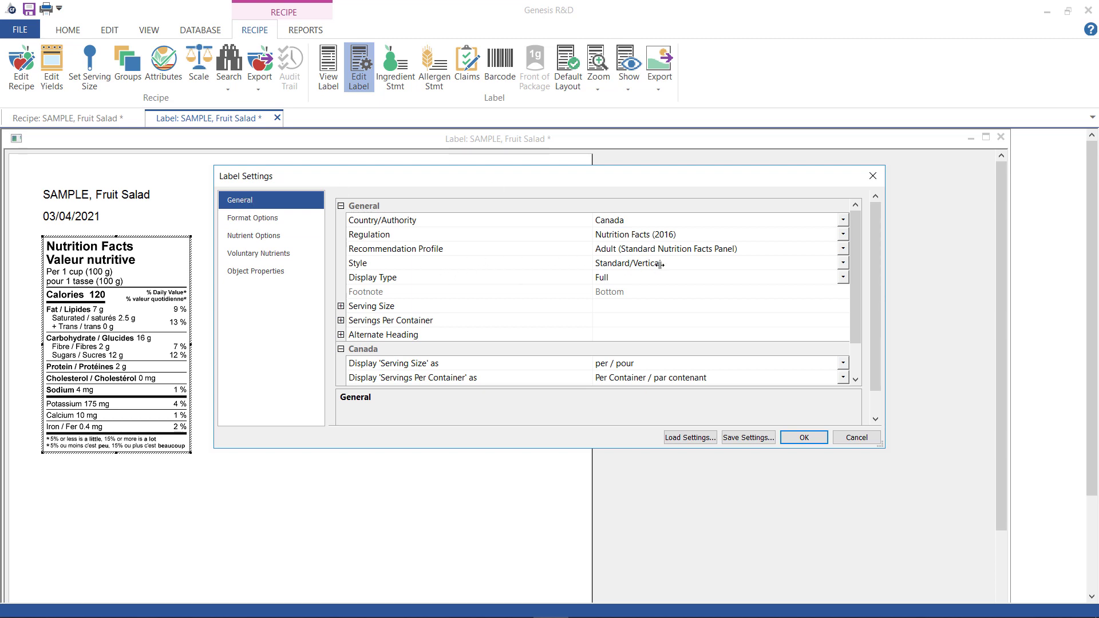
left_click(702, 265)
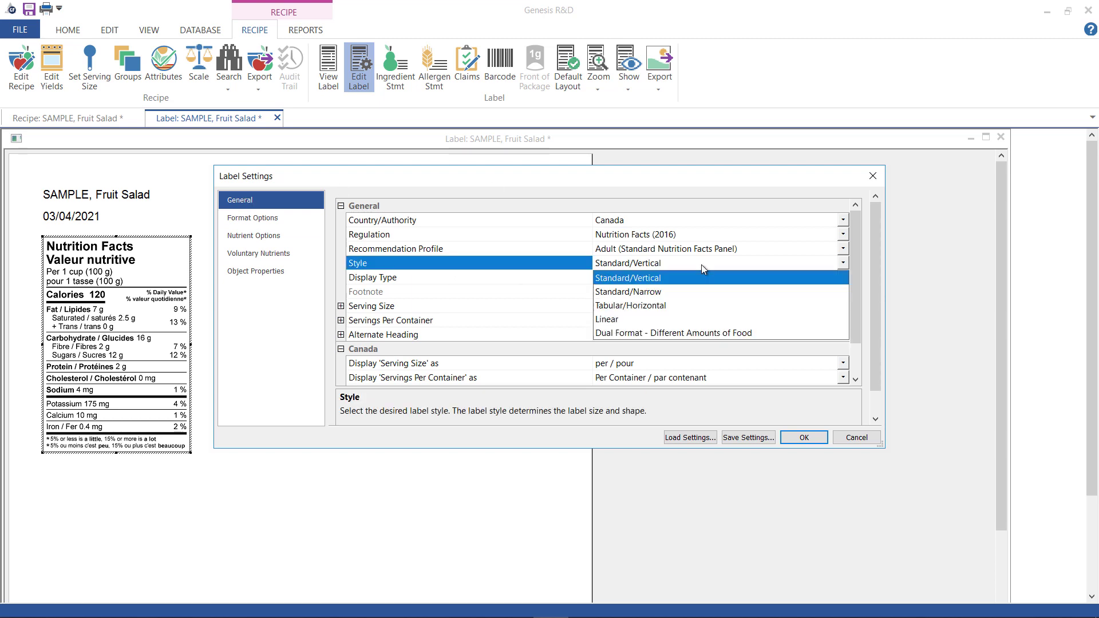
left_click(654, 291)
left_click(802, 436)
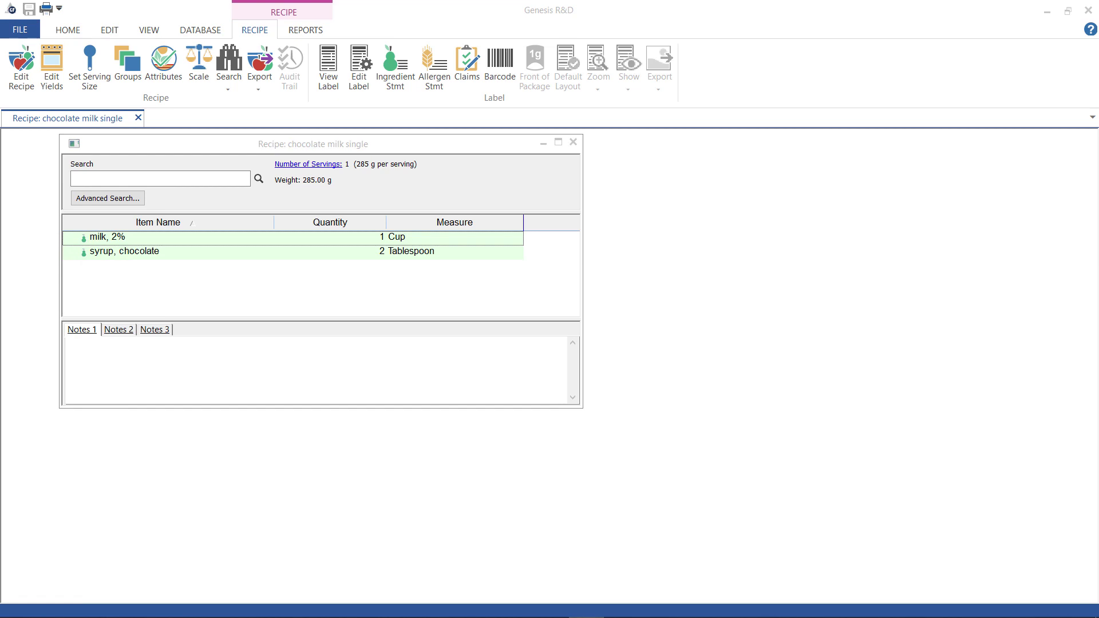
Step: Choose Simplified - Single-serving Prepackaged Products as the chocolate milk label's display type and apply it
left_click(358, 82)
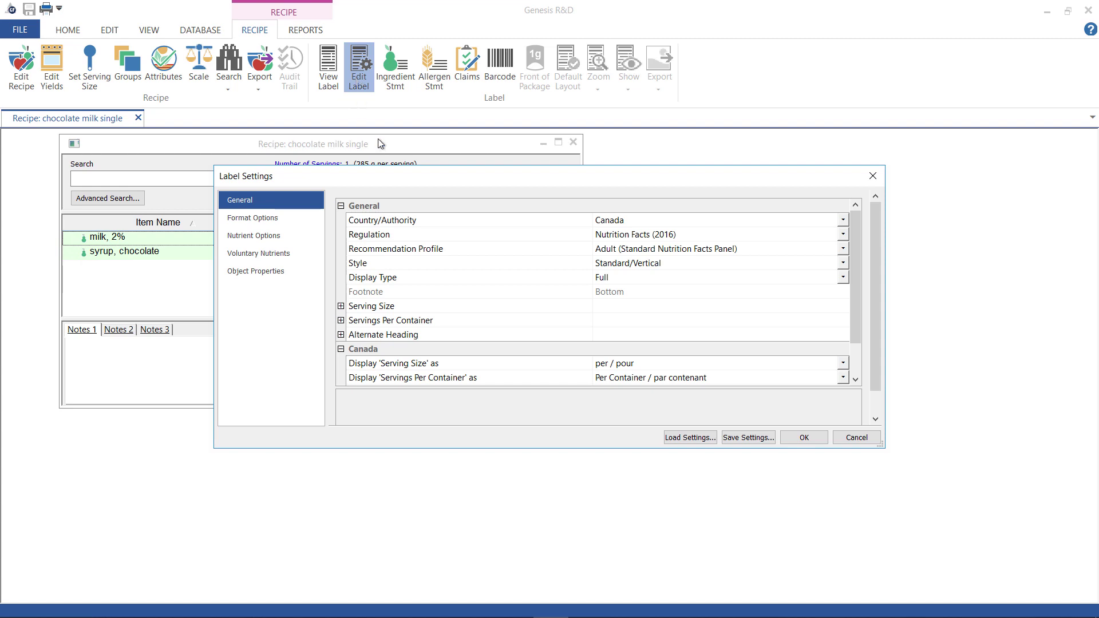
left_click(647, 280)
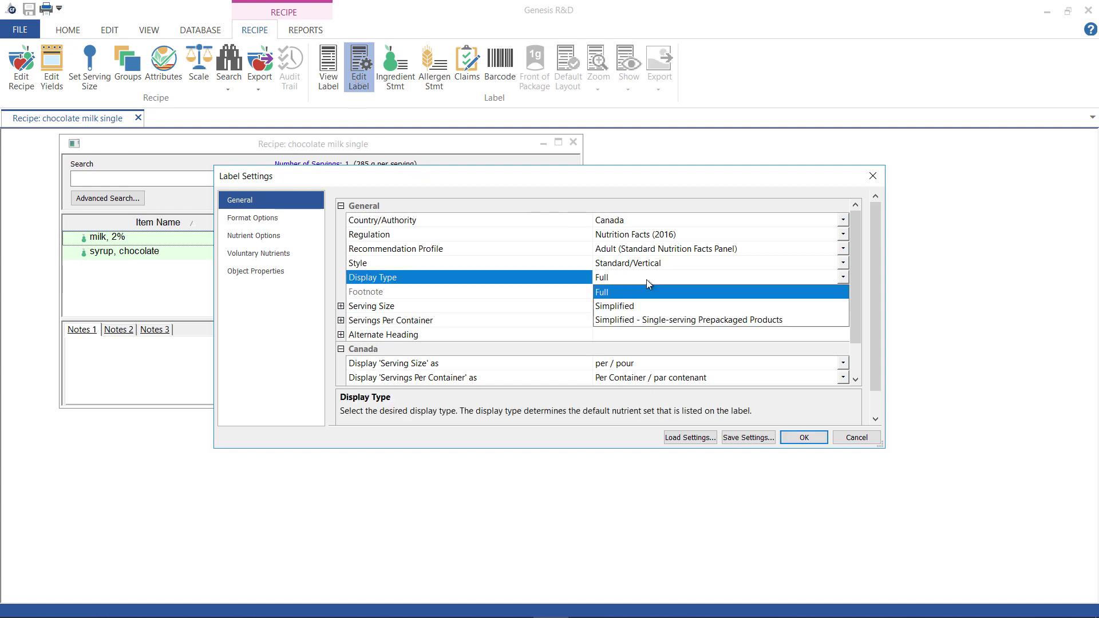
left_click(633, 322)
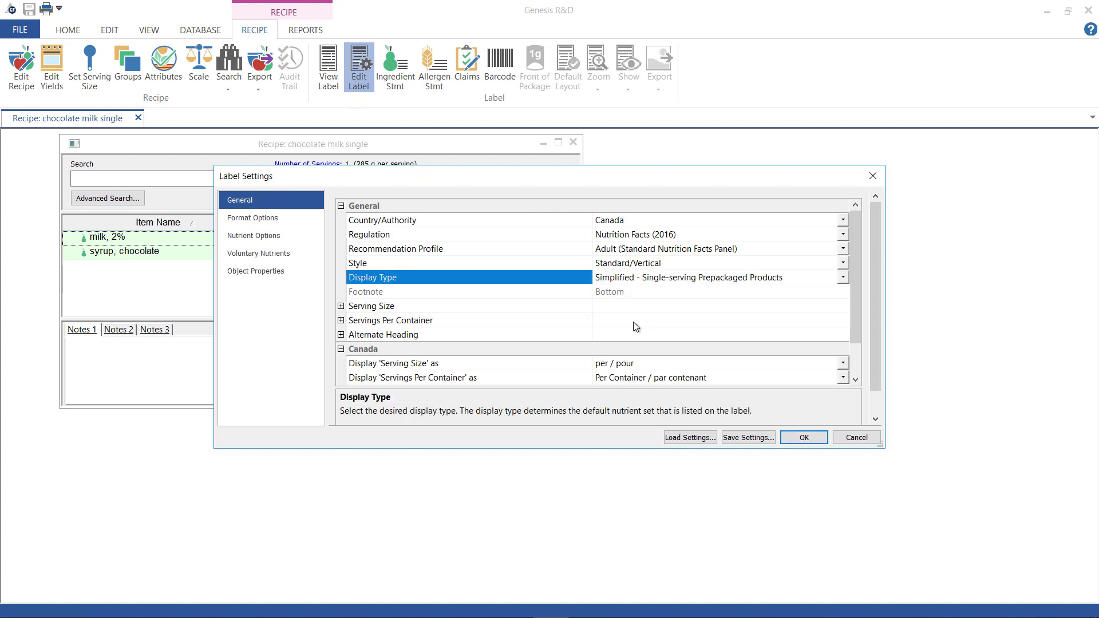
left_click(280, 219)
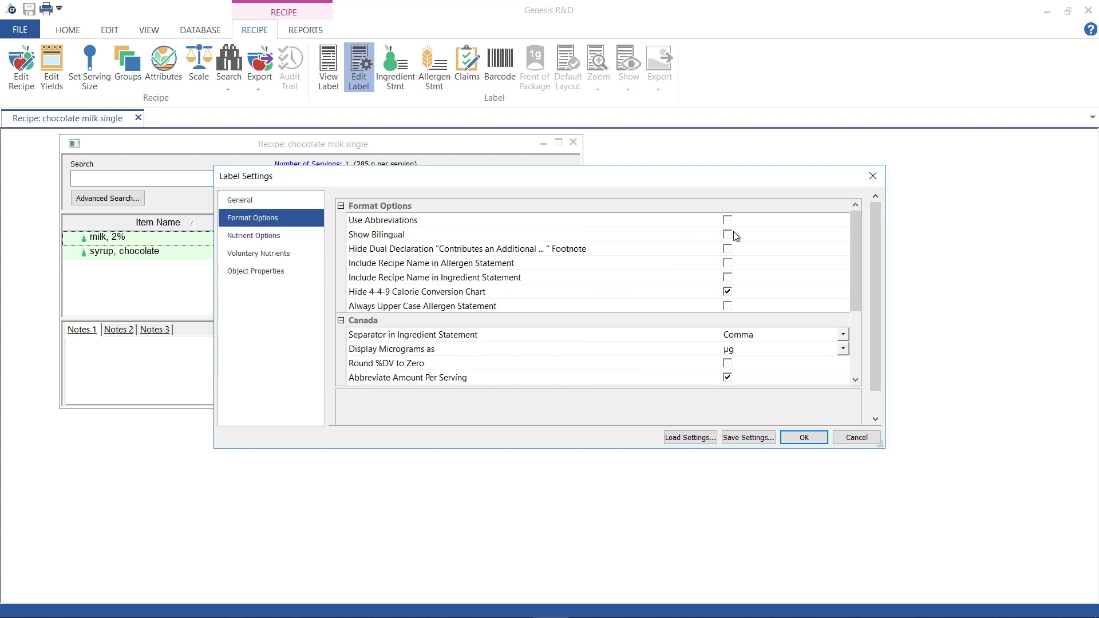
left_click(802, 434)
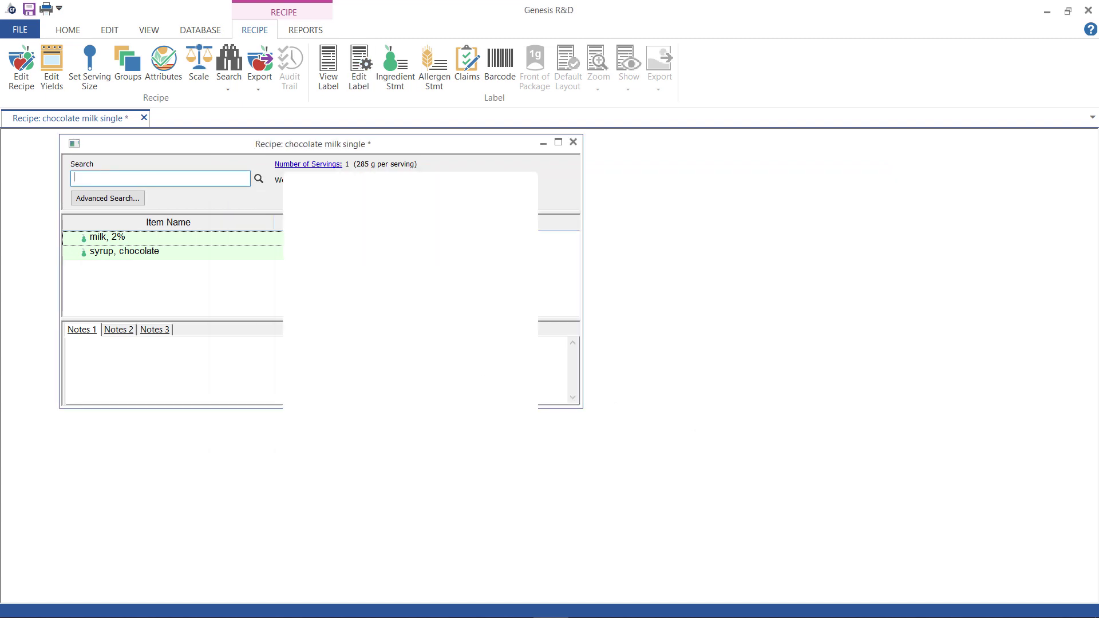
Step: Display the chocolate milk single recipe's nutrition label
left_click(330, 80)
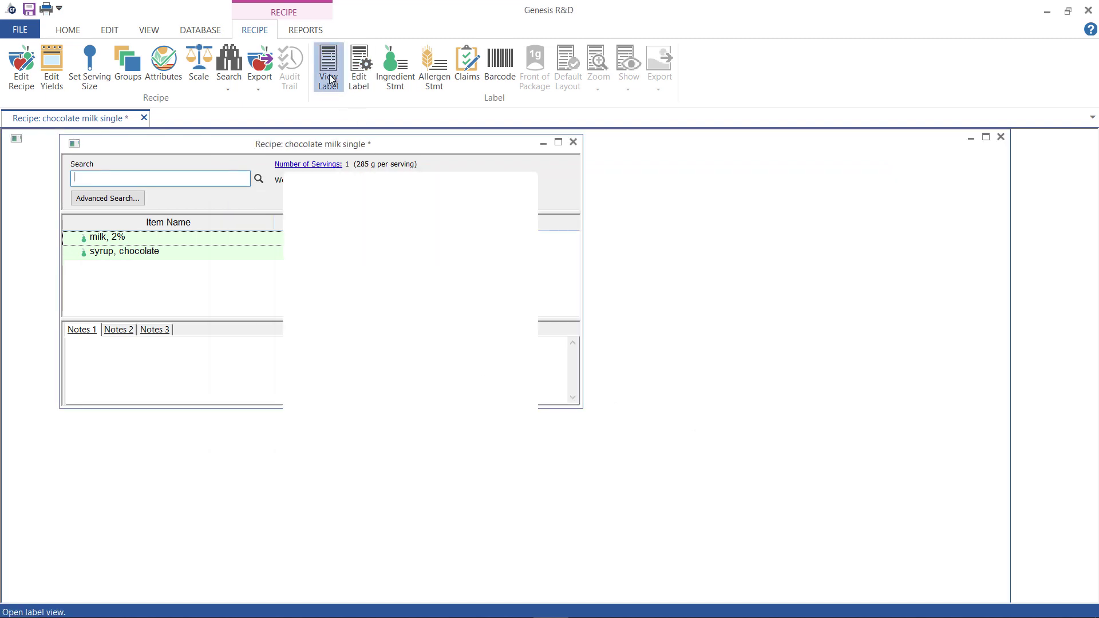